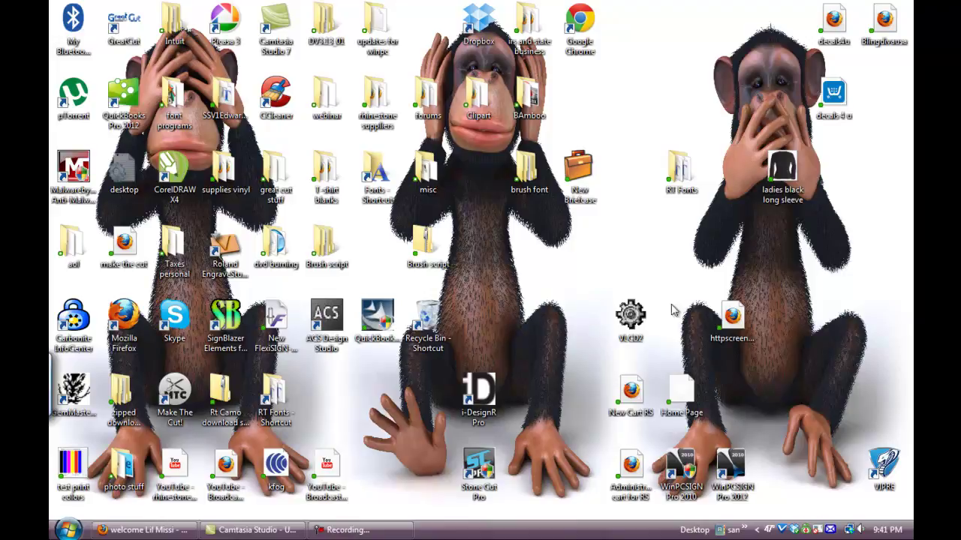
Step: Launch the VLCD2 utility, choose Expert 24 as the device and connect to the cutter
double_click(634, 319)
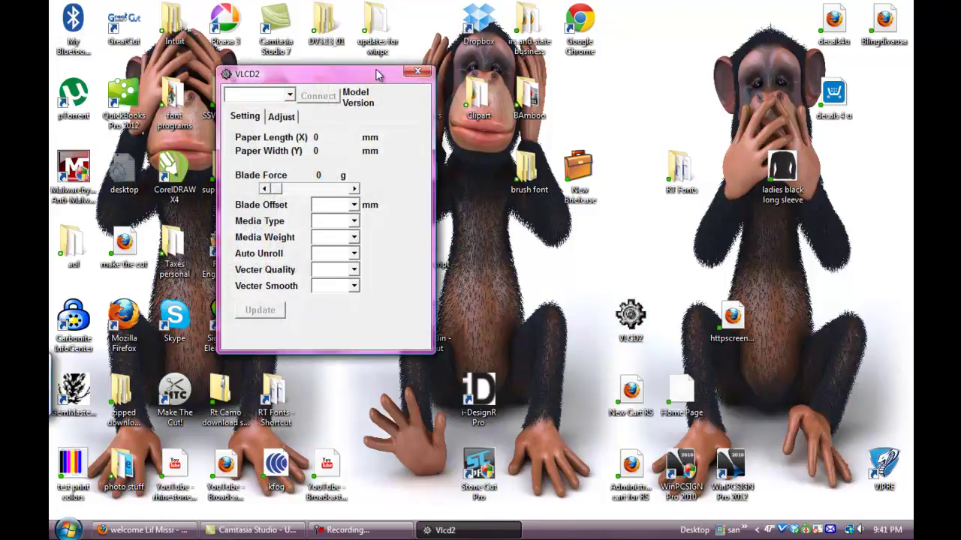
drag(380, 73, 510, 110)
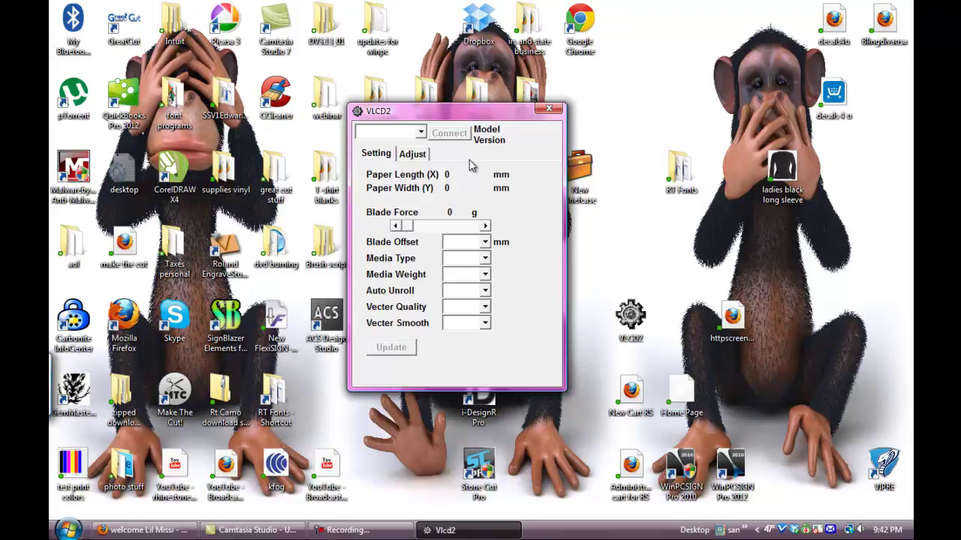
click(420, 132)
click(421, 132)
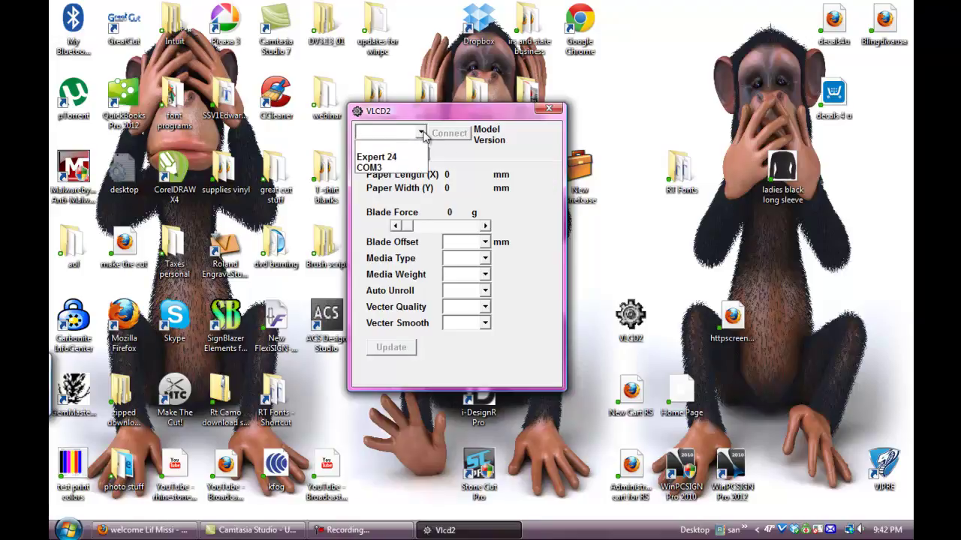
click(396, 162)
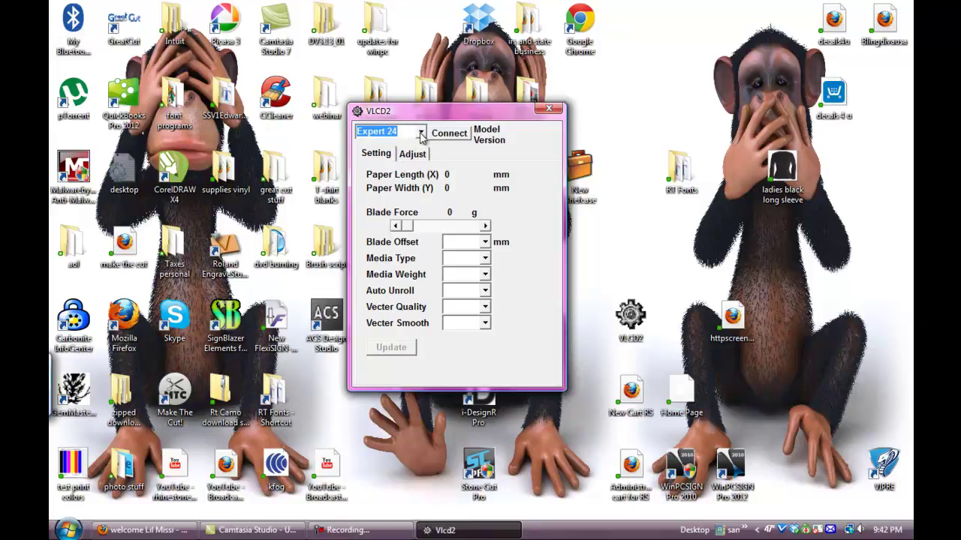
click(450, 136)
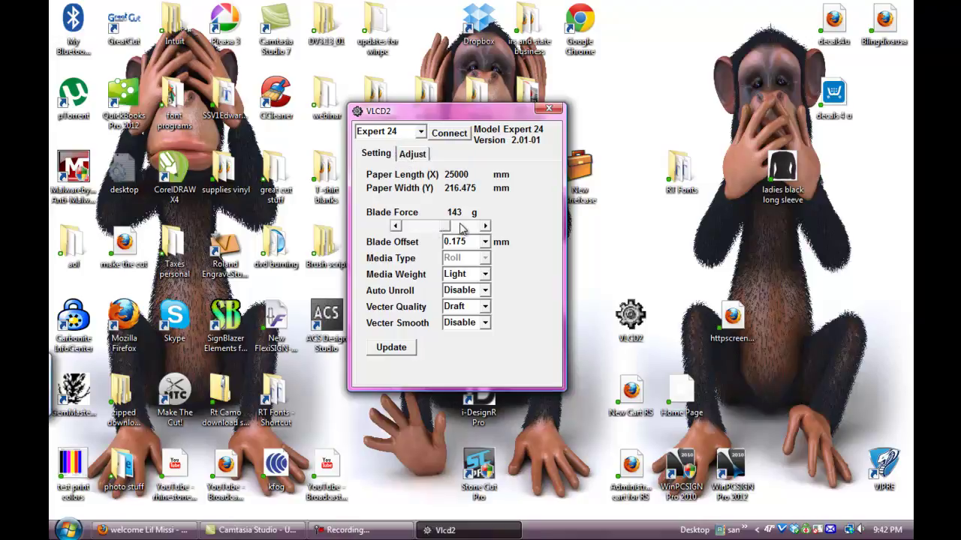
Step: Check the available device choices and reconnect to the Expert 24 cutter
click(421, 132)
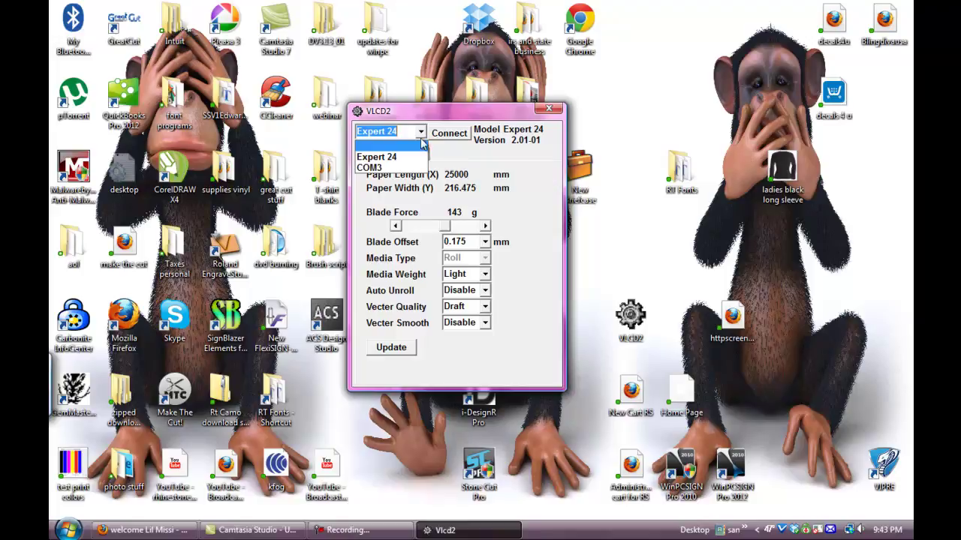
click(451, 159)
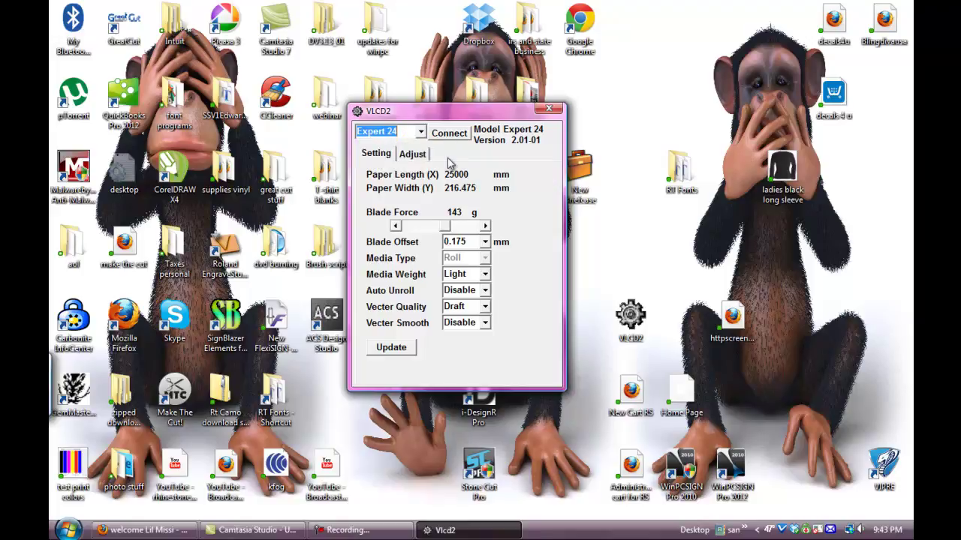
click(450, 139)
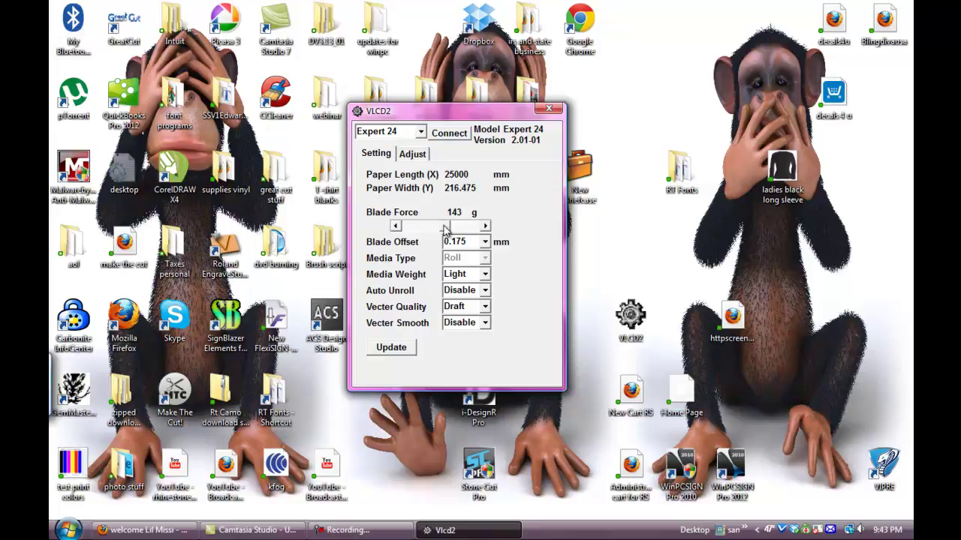
Step: Lower the blade force to 70 g and send the setting to the cutter
click(396, 227)
click(396, 227)
click(396, 226)
click(396, 226)
click(396, 226)
click(395, 226)
click(396, 226)
click(395, 226)
click(395, 226)
click(396, 226)
click(396, 225)
click(395, 226)
click(396, 226)
click(395, 226)
click(396, 226)
click(396, 225)
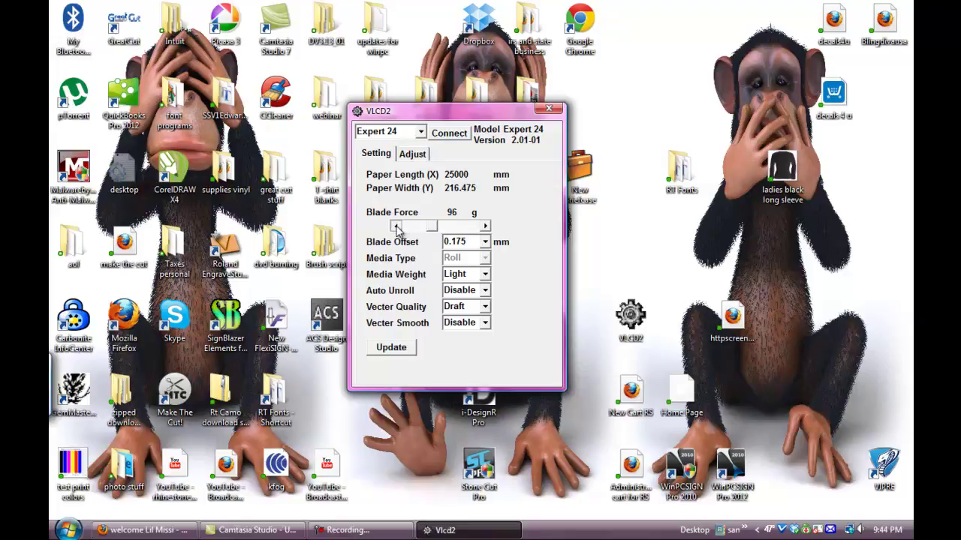
click(396, 226)
click(396, 226)
click(396, 226)
click(395, 225)
click(396, 226)
click(395, 226)
click(395, 226)
click(395, 226)
click(395, 226)
click(396, 226)
click(396, 226)
click(395, 226)
click(395, 226)
click(395, 226)
click(395, 226)
click(395, 226)
click(396, 226)
click(395, 226)
click(396, 226)
click(396, 226)
click(396, 226)
click(395, 226)
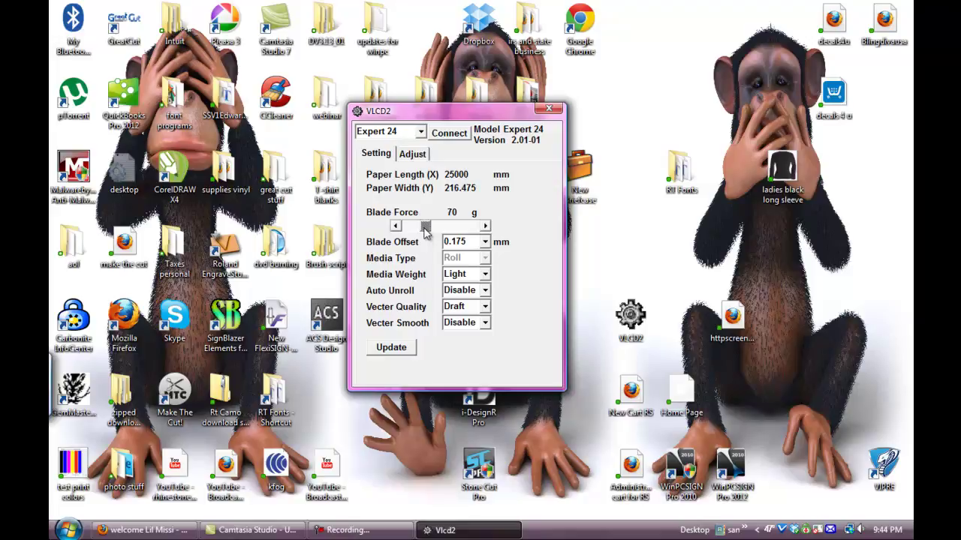
click(409, 353)
Step: Bring the blade force back up and fine-tune it to 138 g
click(396, 226)
drag(485, 226, 486, 226)
click(396, 227)
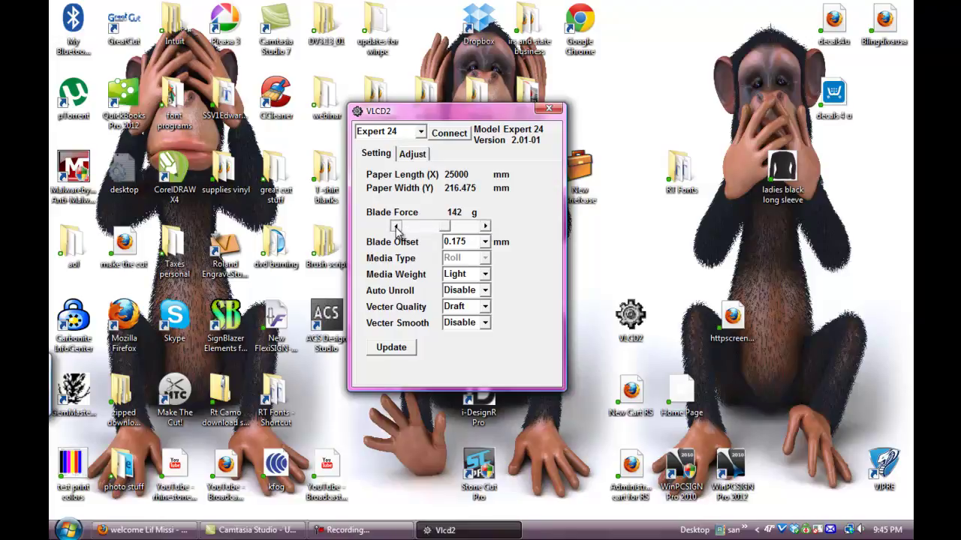
click(395, 227)
click(396, 227)
click(396, 227)
click(395, 227)
Step: Move the VLCD2 window aside, set the blade force to 141 g and update the cutter
drag(494, 112, 205, 45)
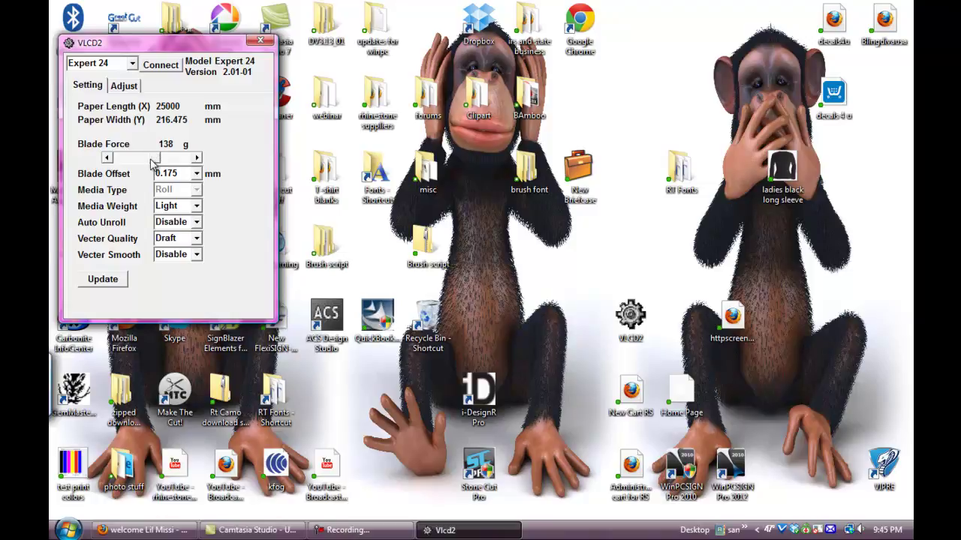
click(106, 159)
click(106, 159)
click(105, 159)
click(106, 159)
click(105, 159)
click(197, 159)
click(196, 159)
click(196, 158)
click(196, 159)
click(196, 159)
click(197, 158)
click(197, 159)
click(197, 159)
click(120, 280)
Step: Examine the scaling test, calibration and AASII offset options, and return to the cutting settings
click(124, 86)
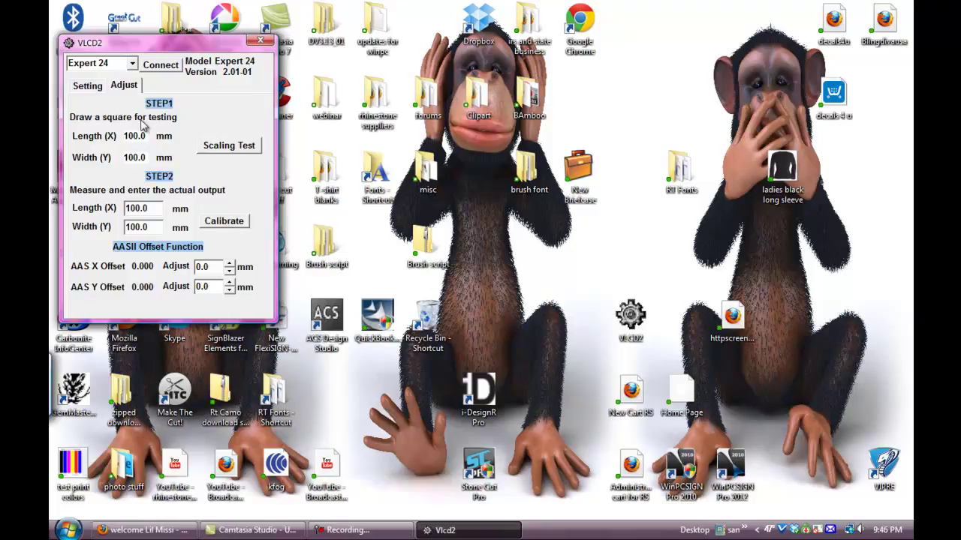
click(89, 87)
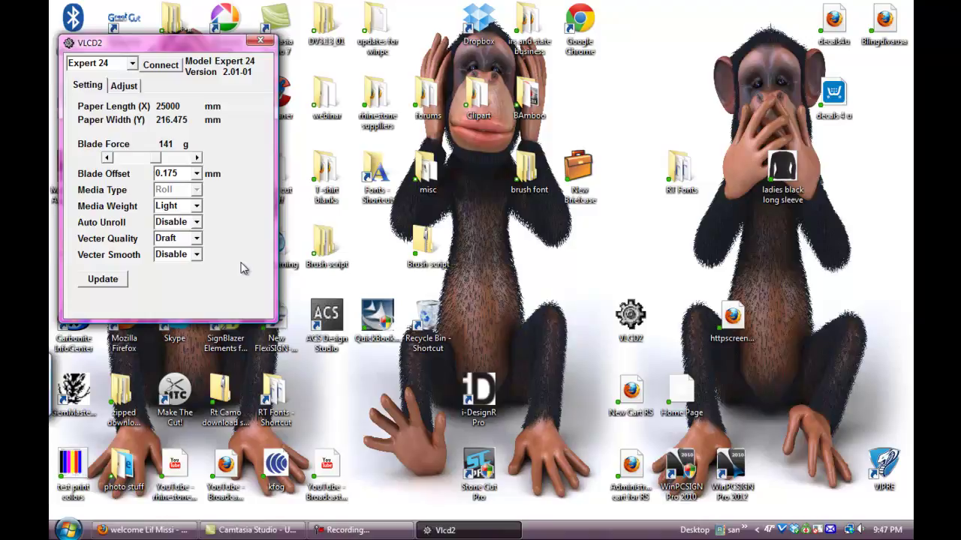
click(132, 65)
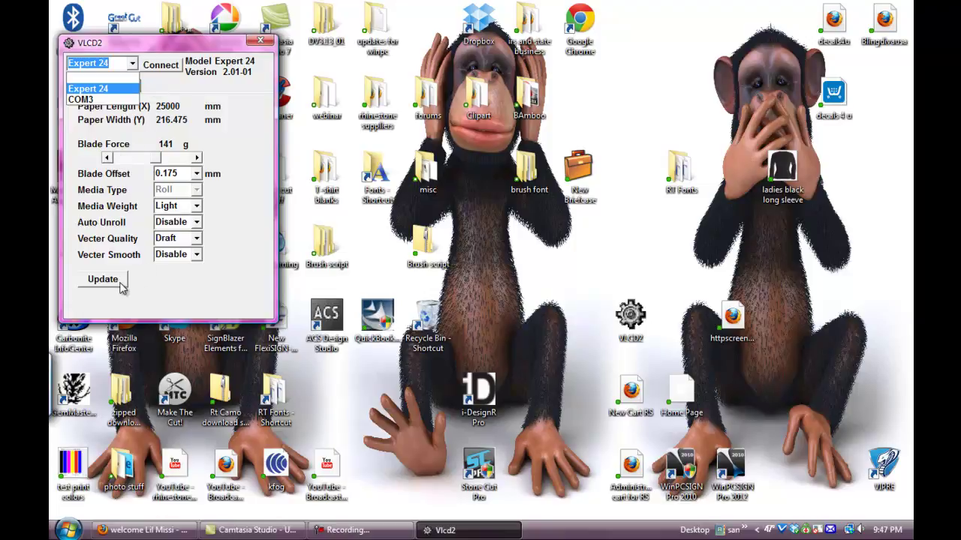
click(165, 88)
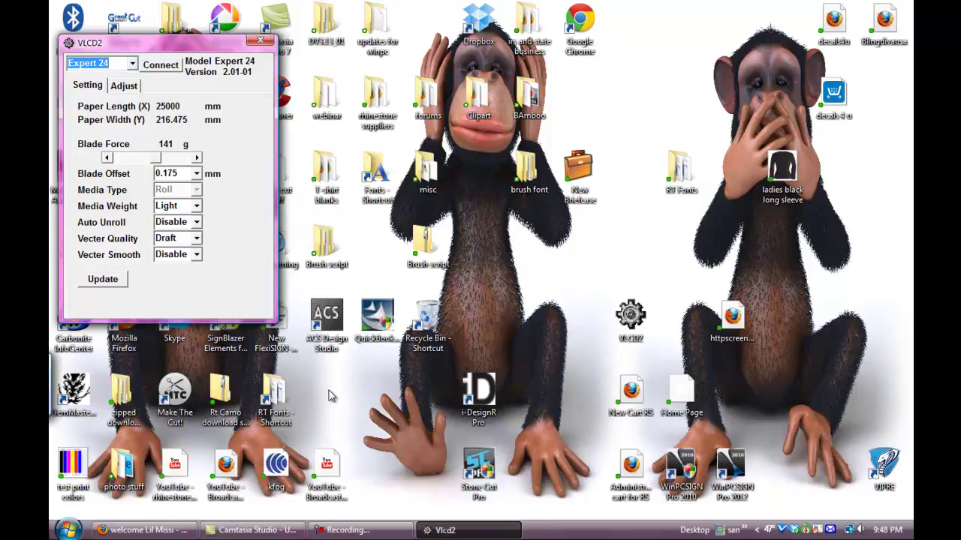
click(374, 532)
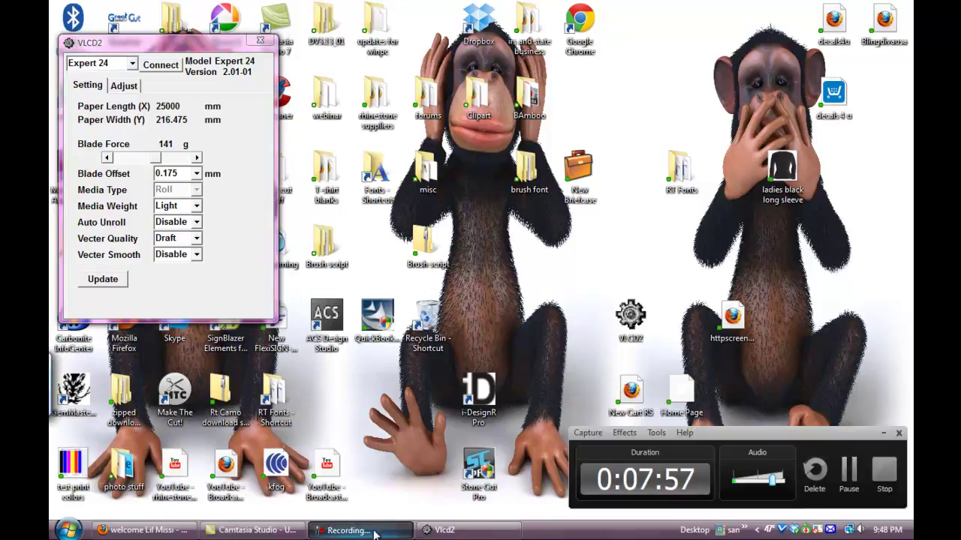